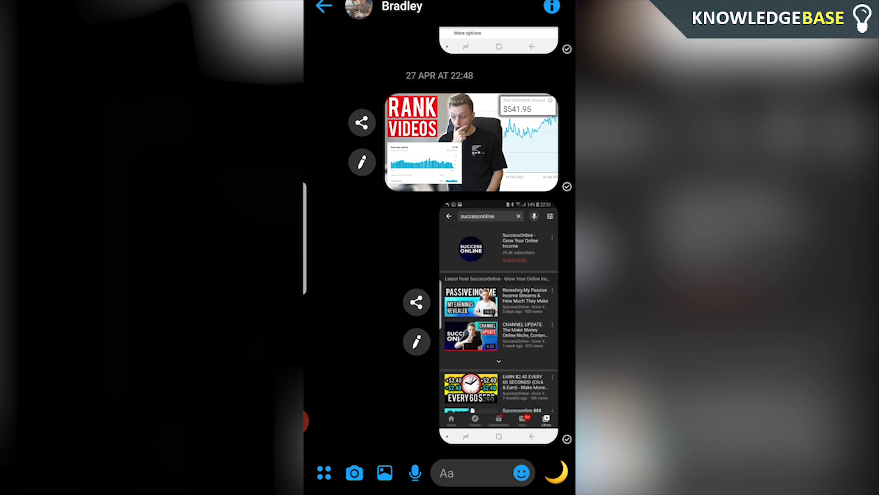
Step: Open the more-options tray in the chat with Bradley to reveal Location sharing
{"action": "left_click", "coordinate": [324, 473]}
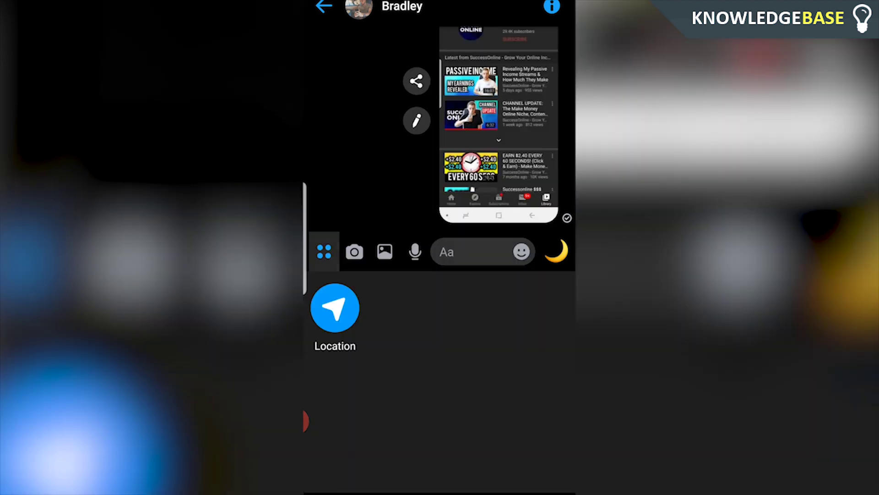